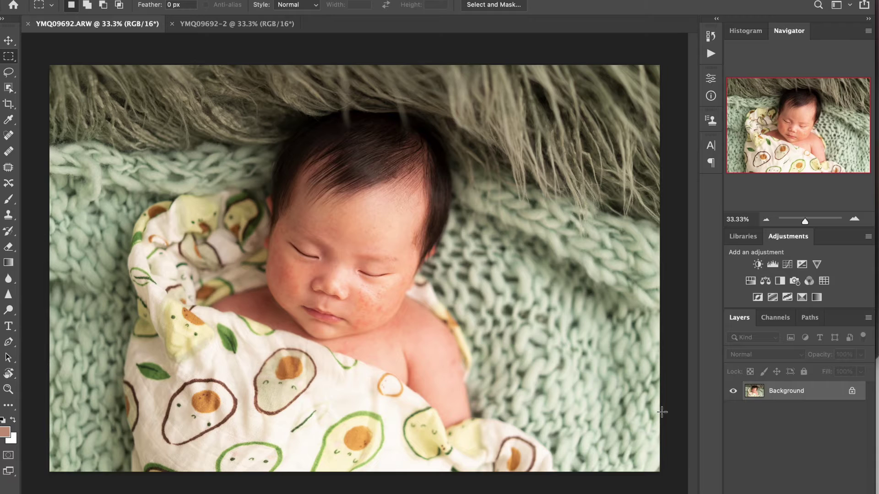
- Select the Brush tool and reduce its size to 200
click(8, 199)
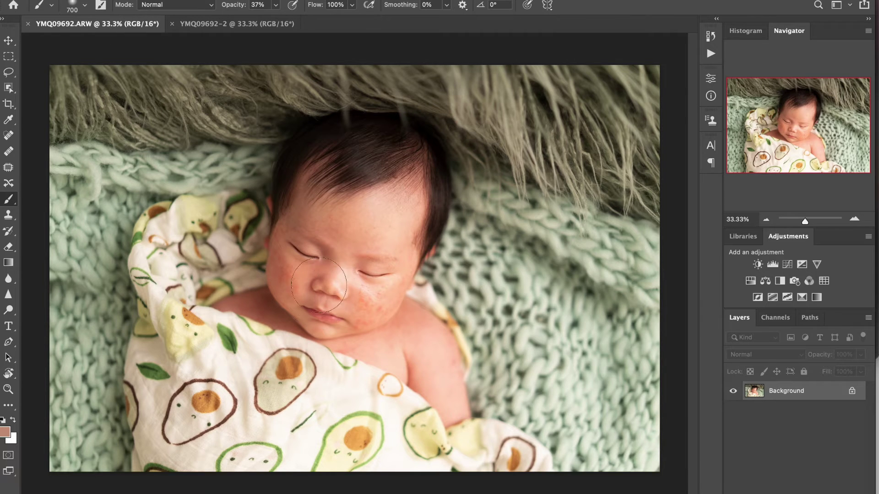
key(bracketleft)
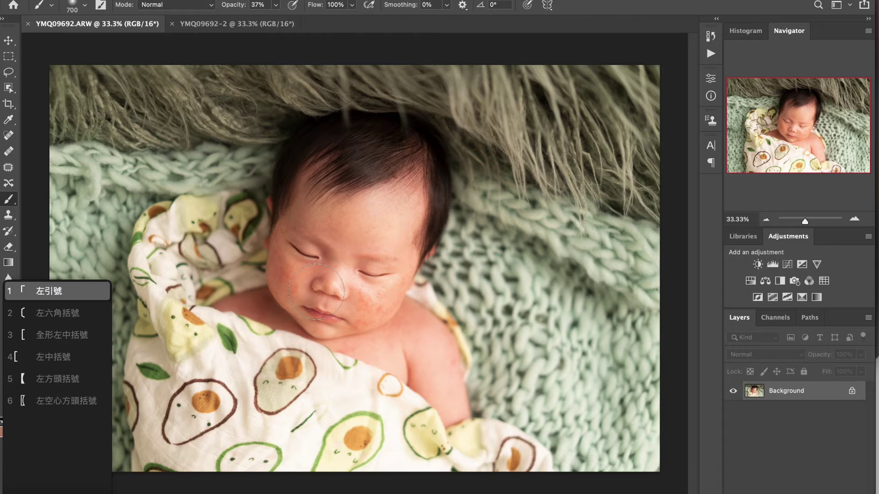
key(Escape)
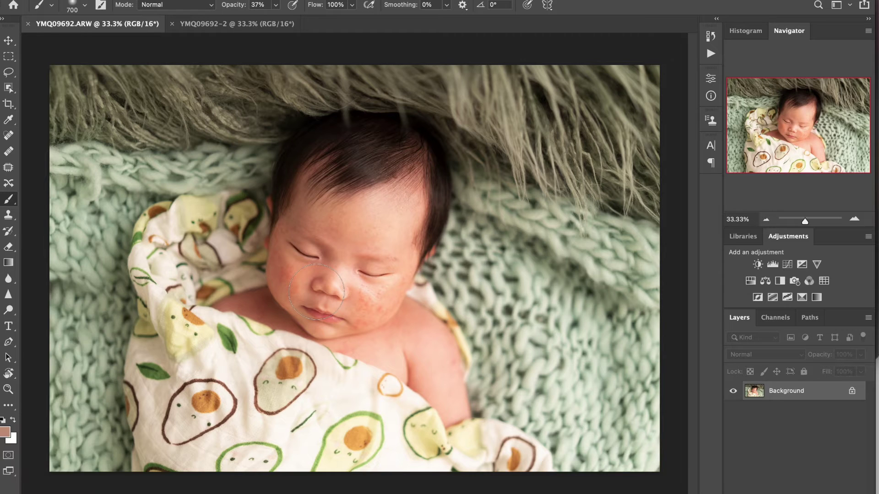
key(bracketleft)
key(bracketleft)
key(bracketleft)
key(bracketleft)
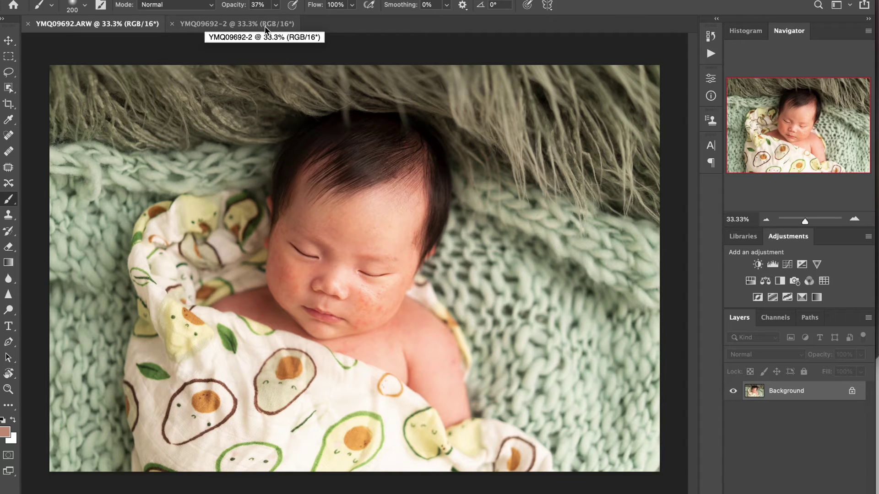
- Switch to the YMQ09692-2 photo and duplicate its Background layer for retouching the baby's face
click(241, 25)
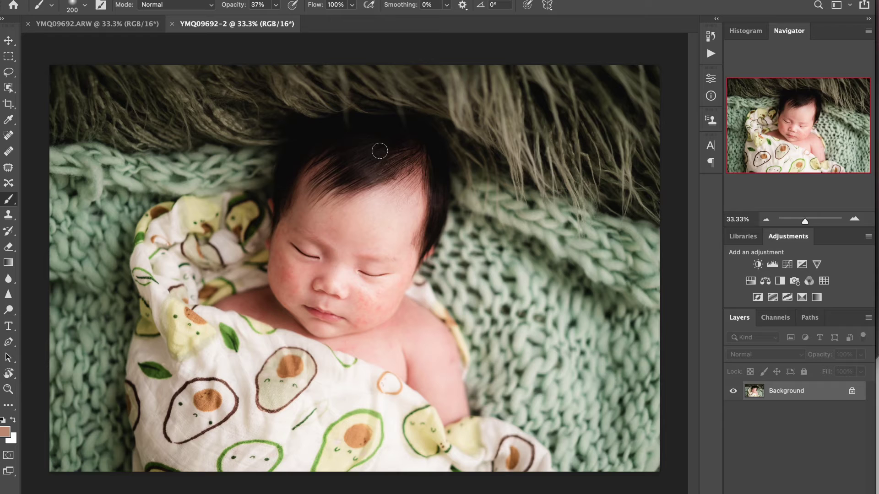
click(7, 389)
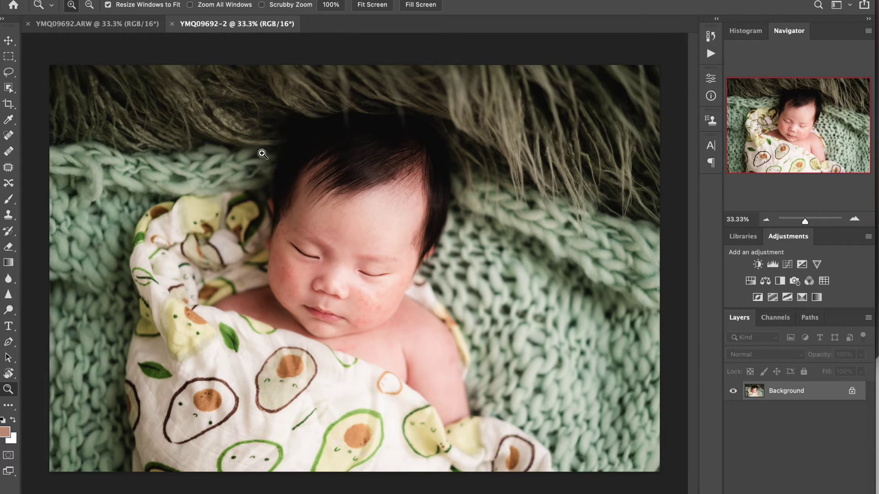
drag(261, 150, 446, 395)
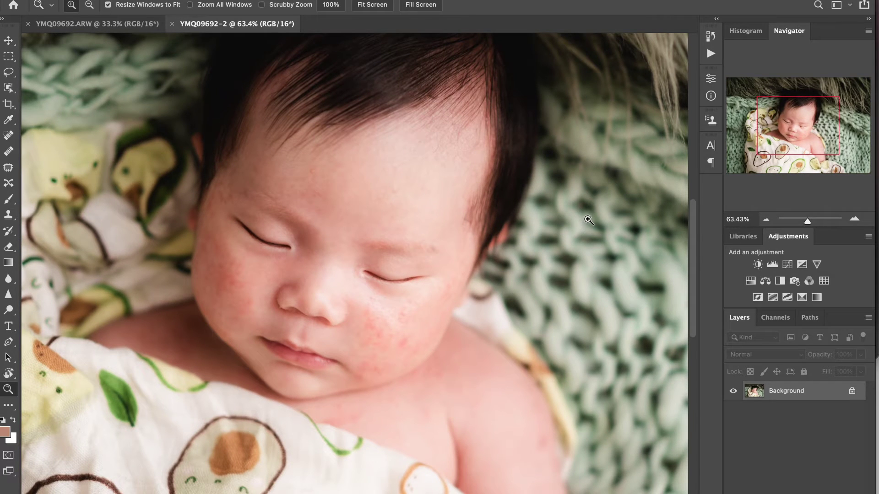
key(r)
drag(586, 221, 412, 121)
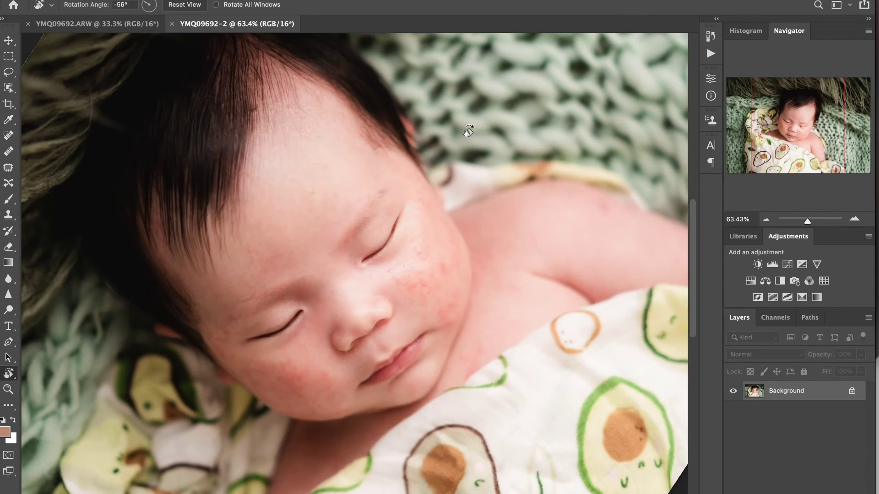
key(z)
key(r)
drag(482, 109, 588, 255)
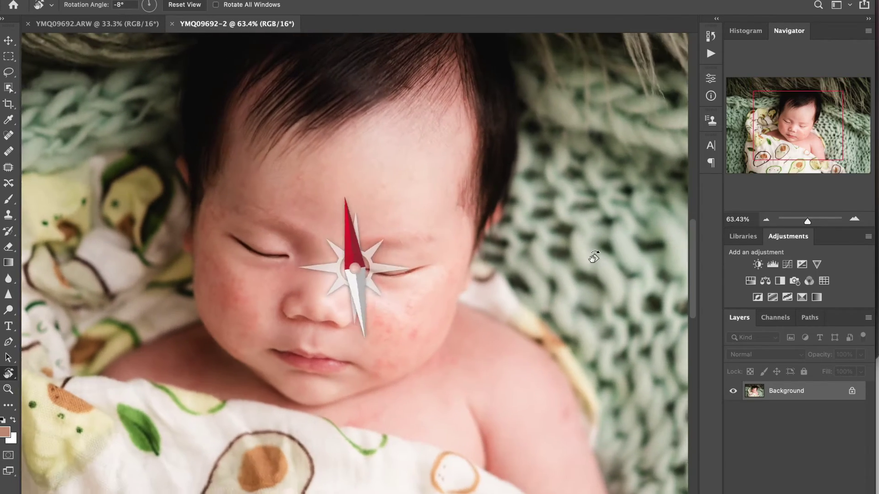
drag(583, 210, 604, 224)
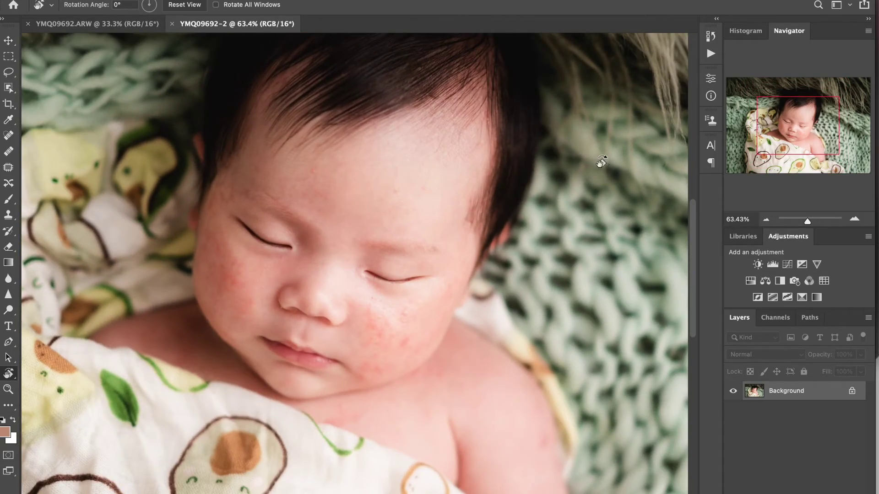
drag(559, 184, 523, 122)
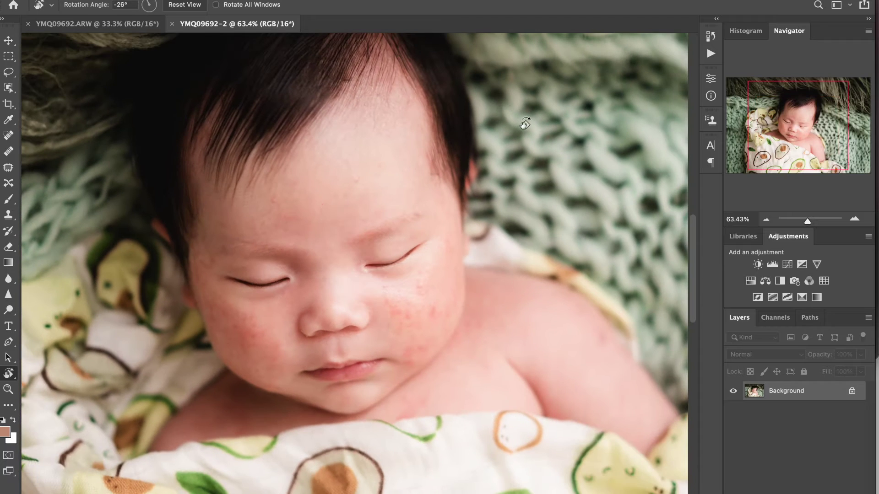
key(ctrl+j)
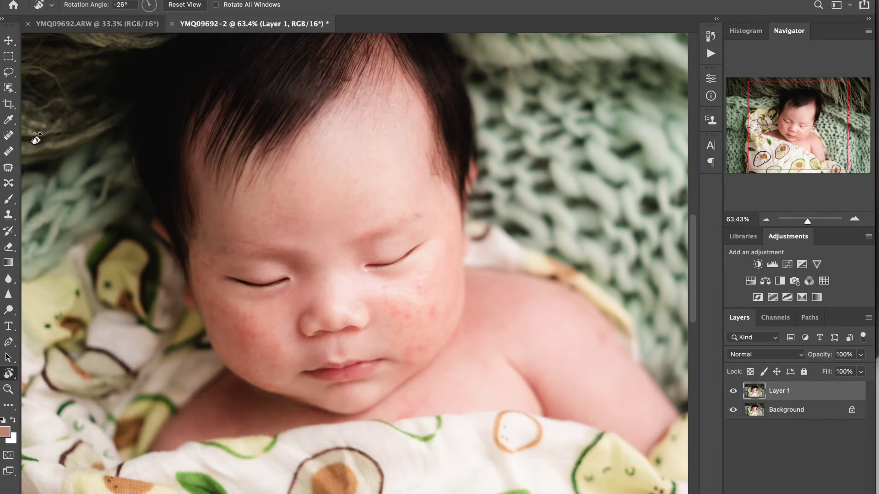
- Remove the small blemishes on the baby's forehead with the Spot Healing Brush at size 60
click(9, 135)
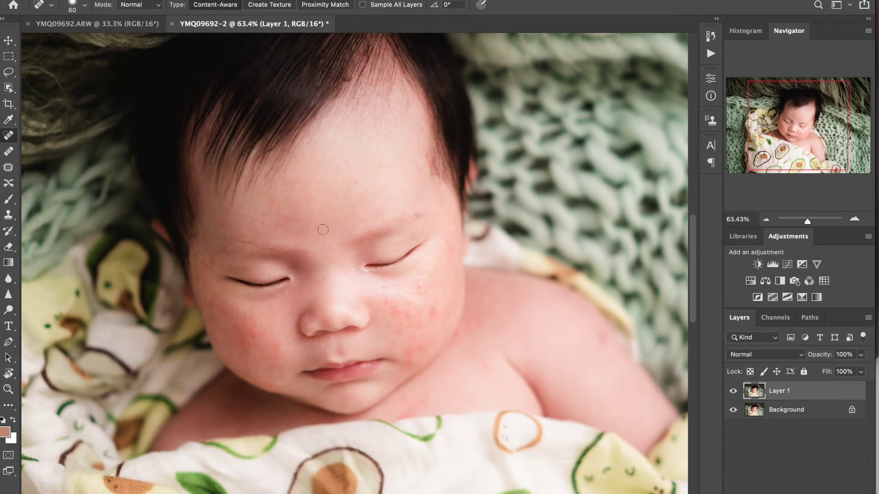
click(274, 200)
click(356, 180)
mouse_move(212, 226)
mouse_down()
mouse_move(267, 215)
mouse_move(278, 202)
mouse_move(280, 225)
mouse_move(296, 216)
mouse_move(274, 215)
mouse_up()
click(278, 225)
drag(280, 204, 280, 206)
- Heal the red spots across the baby's right cheek, from the temple down to the mouth and nose
mouse_move(199, 273)
mouse_down()
mouse_move(195, 281)
mouse_move(208, 264)
mouse_up()
click(207, 282)
click(199, 271)
click(246, 269)
click(220, 313)
click(237, 329)
click(240, 323)
click(253, 338)
click(254, 323)
click(250, 320)
click(290, 312)
click(294, 302)
click(302, 351)
click(303, 342)
click(293, 338)
click(292, 342)
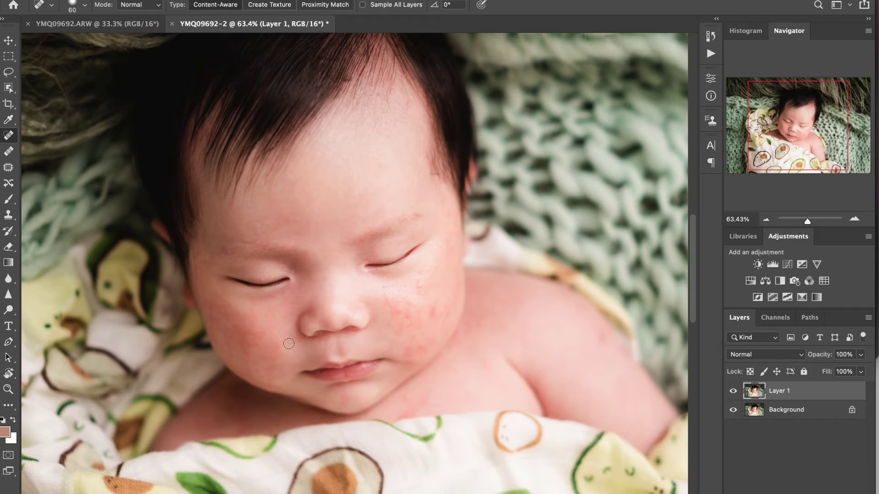
click(283, 301)
- Heal the spots beside the nose, under the left eye and across the baby's left cheek
click(357, 262)
click(386, 291)
click(419, 285)
click(447, 242)
click(405, 317)
click(398, 313)
click(398, 300)
click(397, 303)
click(378, 298)
click(384, 290)
click(395, 289)
click(402, 291)
click(417, 292)
click(420, 281)
click(425, 275)
click(418, 273)
click(399, 288)
click(431, 290)
click(424, 288)
mouse_move(408, 317)
mouse_down()
mouse_move(393, 309)
mouse_move(403, 319)
mouse_move(432, 313)
mouse_up()
click(412, 349)
click(408, 363)
- Heal the marks on the baby's chin and jaw and the remaining spots on the forehead and brow
click(348, 396)
click(273, 386)
click(275, 366)
click(383, 165)
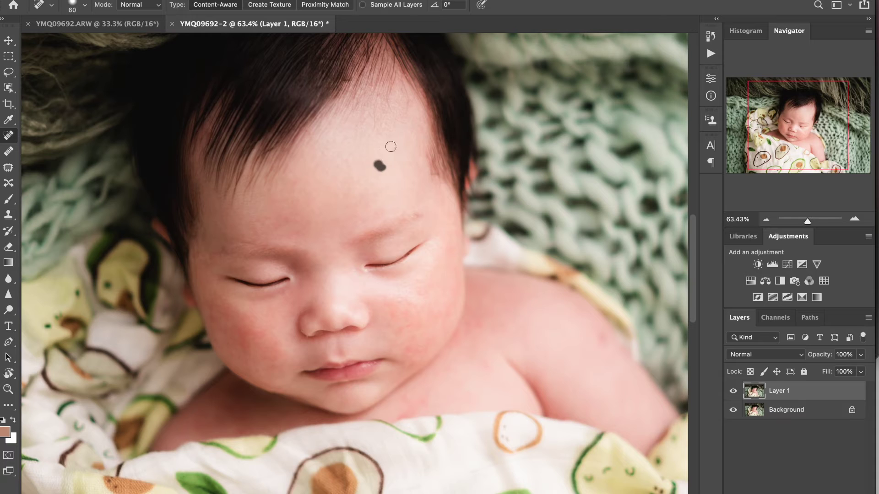
click(283, 224)
click(265, 215)
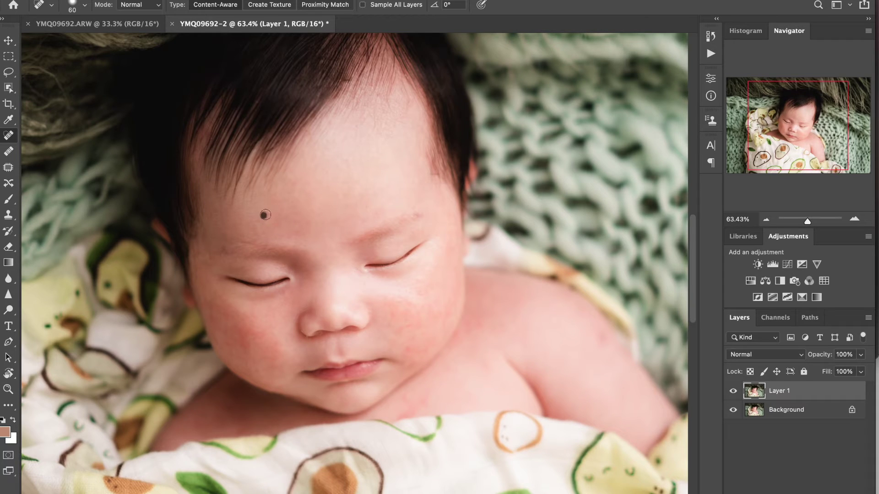
drag(361, 219, 374, 216)
click(384, 209)
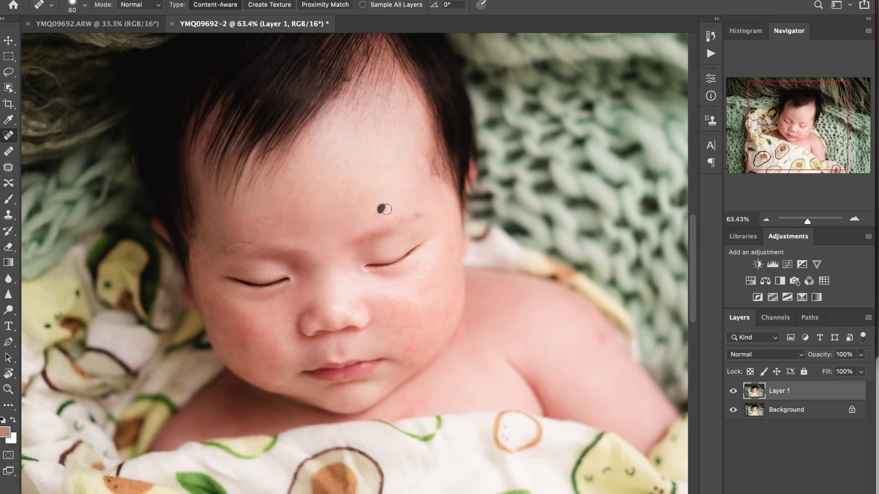
- Touch up the leftover spots on both cheeks, the upper arm and the forehead with the Spot Healing Brush
click(400, 344)
click(412, 337)
click(420, 351)
click(427, 347)
click(412, 363)
click(269, 364)
click(599, 340)
scroll(521, 298, down, 5)
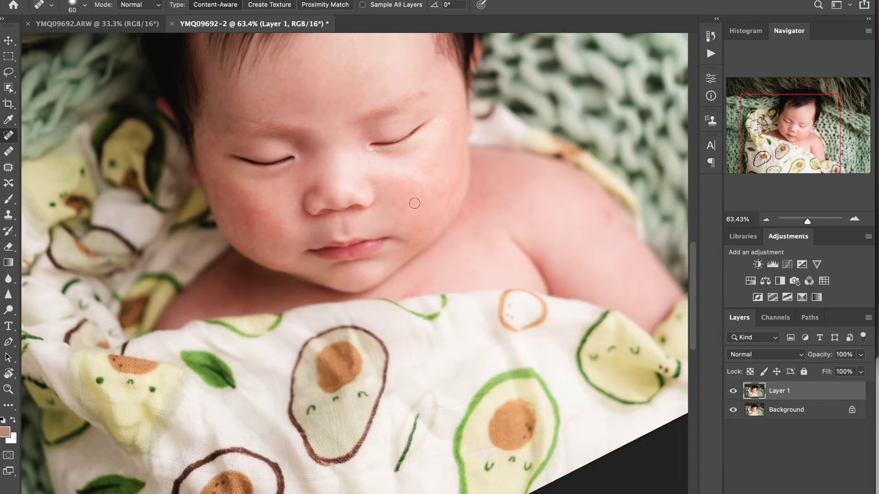
click(414, 201)
scroll(422, 151, up, 4)
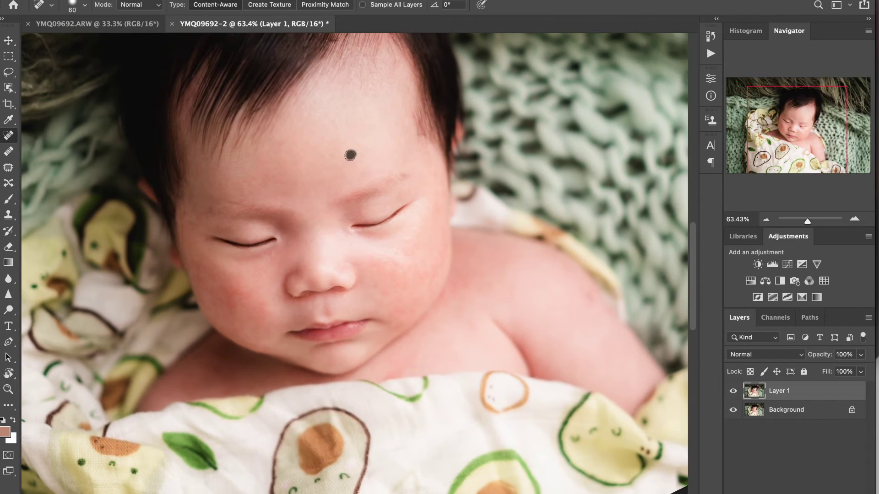
click(359, 173)
click(328, 159)
- Even out the blotchy redness on the baby's right cheek with the Clone Stamp at size 175 and 21% opacity
click(9, 214)
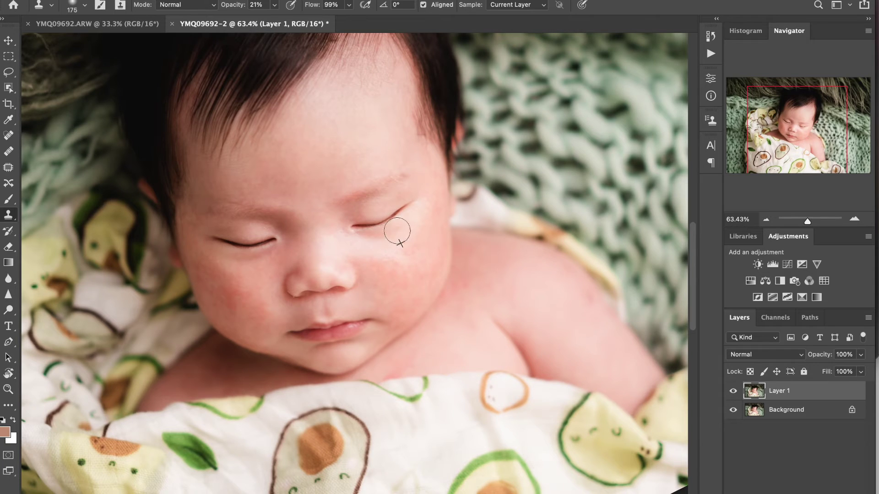
alt+click(273, 275)
mouse_move(266, 265)
mouse_down()
mouse_move(236, 266)
mouse_move(264, 274)
mouse_move(253, 263)
mouse_move(274, 262)
mouse_move(255, 285)
mouse_move(234, 276)
mouse_move(259, 294)
mouse_move(241, 306)
mouse_up()
alt+click(266, 273)
alt+click(287, 271)
alt+click(241, 274)
click(259, 295)
alt+click(252, 295)
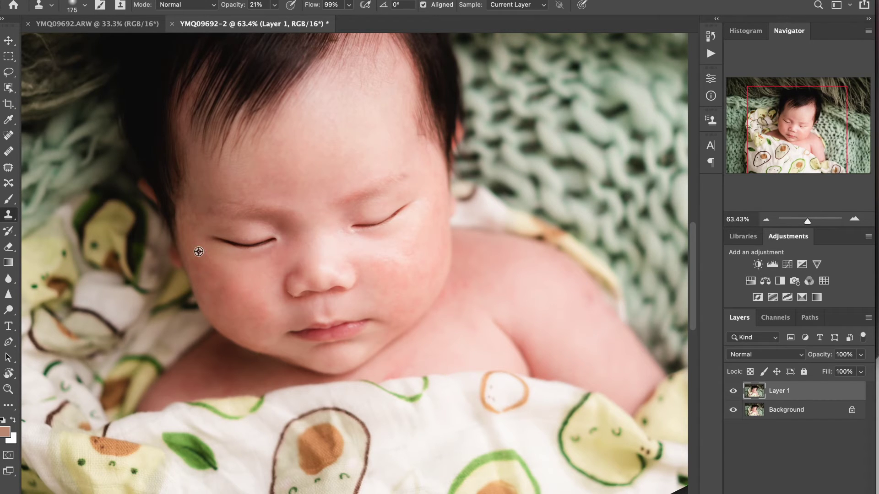
alt+click(250, 294)
mouse_move(264, 312)
mouse_down()
mouse_move(262, 305)
mouse_move(266, 317)
mouse_move(292, 314)
mouse_move(279, 316)
mouse_move(275, 293)
mouse_up()
alt+click(270, 299)
alt+click(267, 306)
- Clone clean skin over the redness and shiny patches under the left eye and on the baby's left cheek
alt+click(384, 267)
mouse_move(364, 267)
mouse_down()
mouse_move(356, 258)
mouse_move(390, 265)
mouse_up()
alt+click(404, 243)
alt+click(386, 249)
alt+click(394, 253)
mouse_move(408, 262)
mouse_down()
mouse_move(404, 245)
mouse_move(412, 251)
mouse_move(400, 248)
mouse_move(405, 257)
mouse_move(430, 204)
mouse_move(430, 216)
mouse_up()
alt+click(424, 251)
alt+click(391, 248)
mouse_move(404, 248)
mouse_down()
mouse_move(385, 273)
mouse_move(387, 281)
mouse_move(409, 278)
mouse_move(422, 265)
mouse_move(395, 311)
mouse_move(418, 291)
mouse_move(398, 318)
mouse_up()
alt+click(415, 261)
alt+click(408, 269)
alt+click(401, 298)
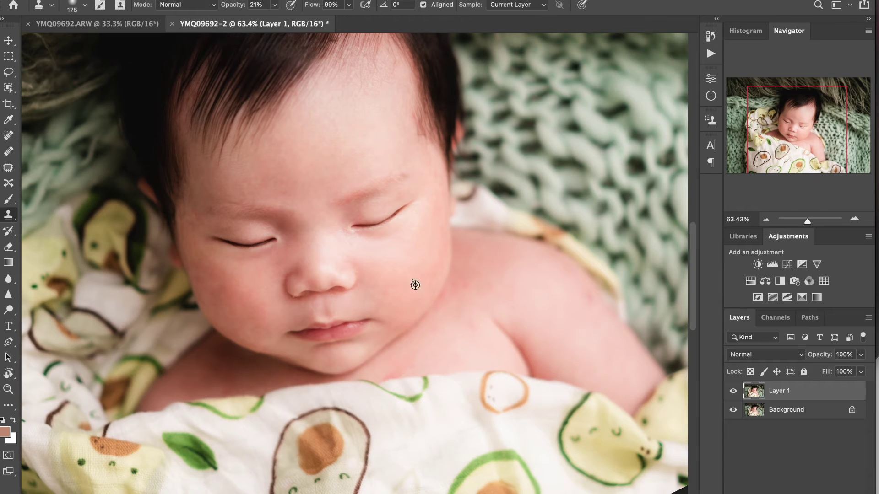
alt+click(416, 252)
mouse_move(428, 263)
mouse_down()
mouse_move(426, 282)
mouse_move(427, 272)
mouse_up()
- Smooth the uneven skin tone on the baby's forehead with the Clone Stamp
alt+click(371, 150)
mouse_move(364, 163)
mouse_down()
mouse_move(356, 172)
mouse_move(364, 173)
mouse_up()
alt+click(299, 173)
mouse_move(282, 195)
mouse_down()
mouse_move(279, 187)
mouse_move(361, 158)
mouse_up()
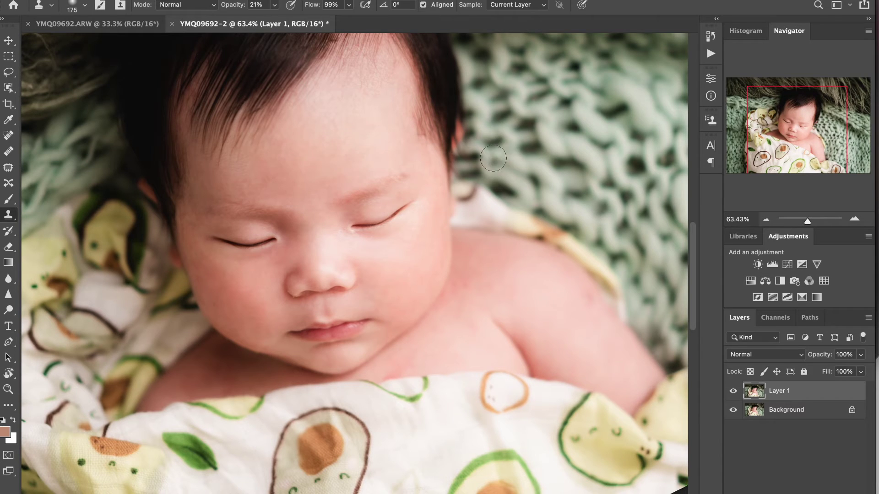
key(o)
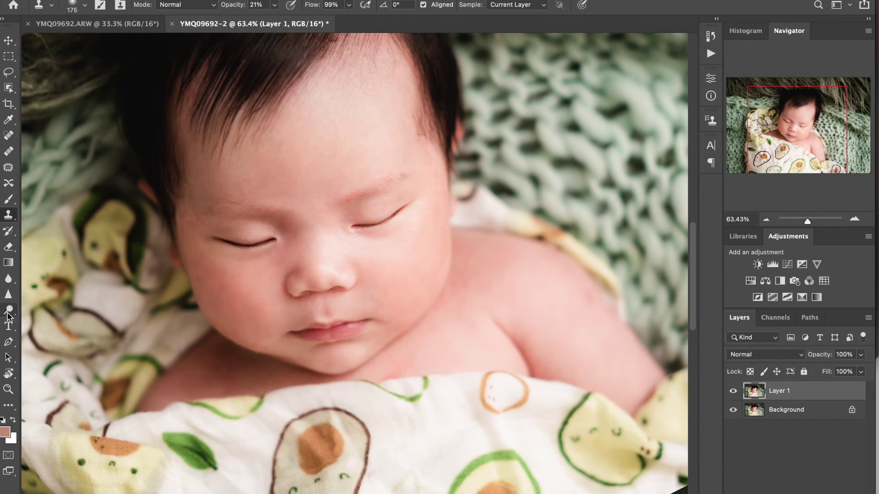
key(bracketright)
key(bracketright)
key(bracketright)
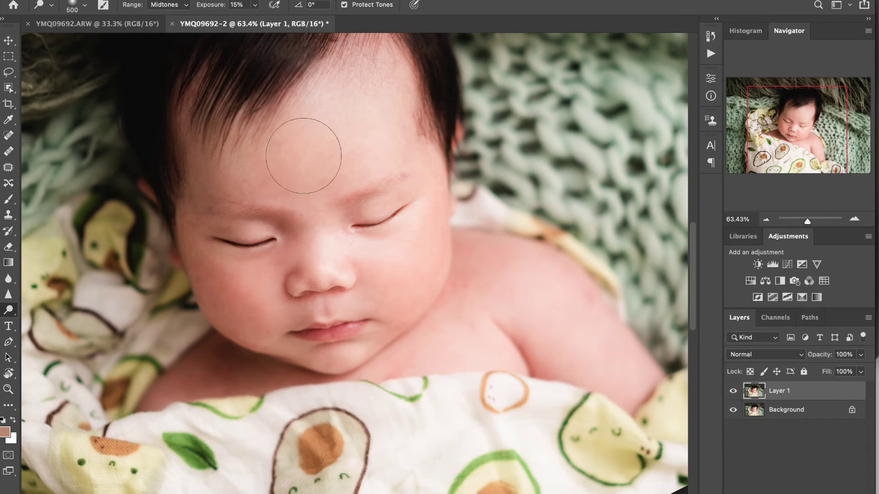
- Smooth the skin on the baby's chest, shoulder and upper arm with the Clone Stamp
click(9, 215)
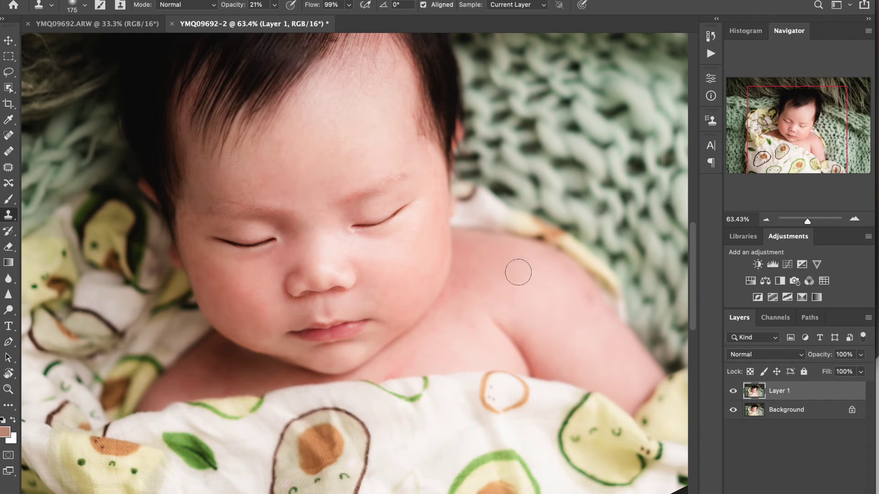
drag(529, 256, 452, 204)
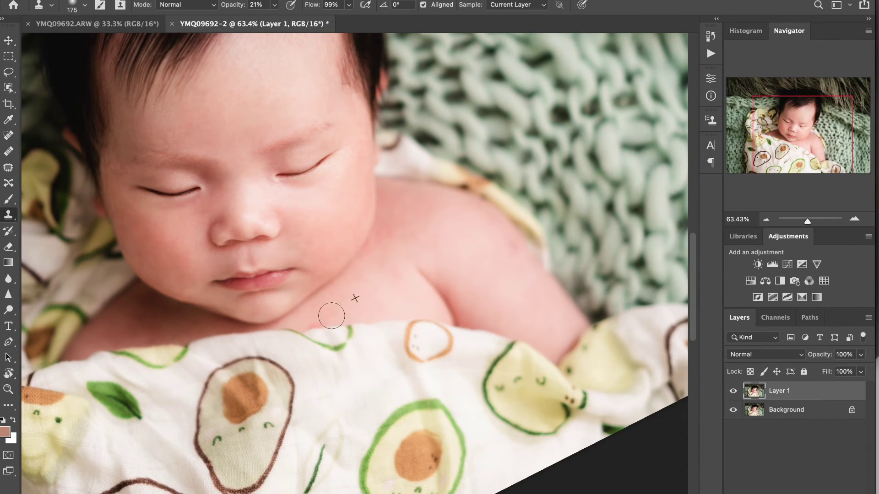
alt+click(348, 302)
drag(322, 318, 330, 316)
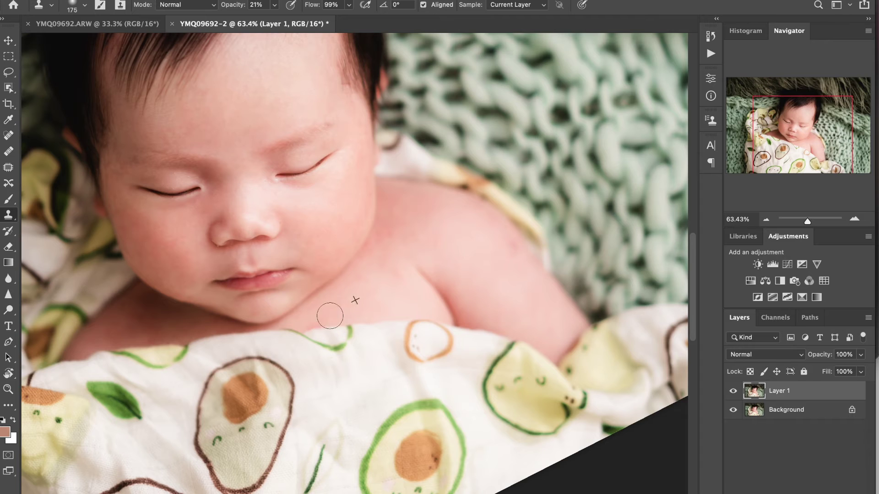
alt+click(406, 299)
drag(394, 270, 394, 270)
drag(513, 274, 517, 252)
alt+click(522, 280)
drag(412, 225, 475, 289)
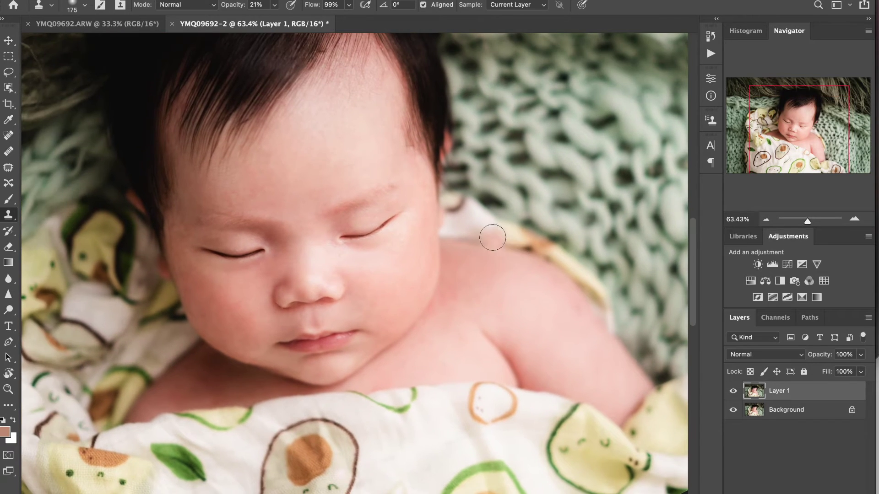
- Run the Lighten Skin Reds action and dismiss its painting instruction
click(710, 54)
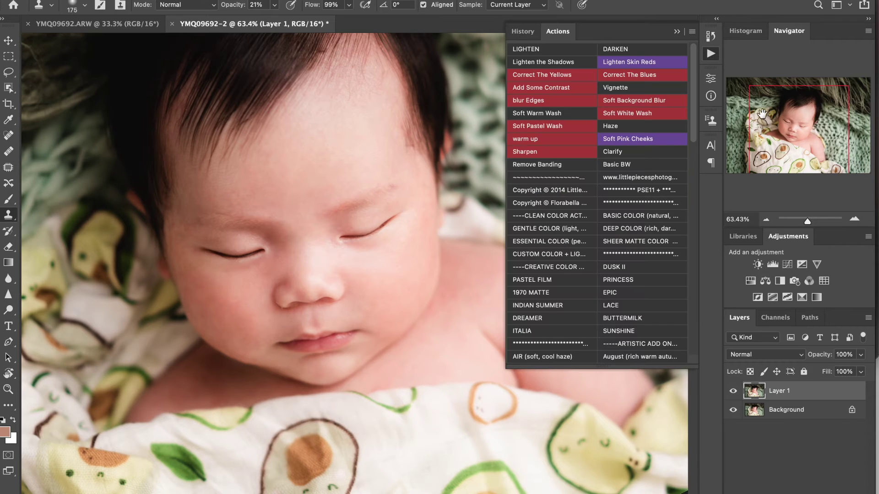
click(629, 61)
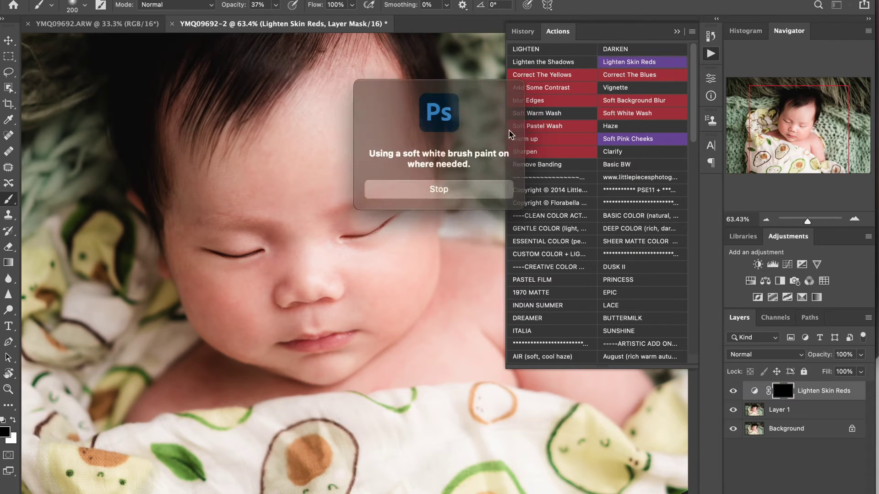
click(428, 186)
- Paint white on the Lighten Skin Reds mask over the baby's face and shoulder, enlarging the brush to 500 for bigger areas
key(bracketright)
key(bracketright)
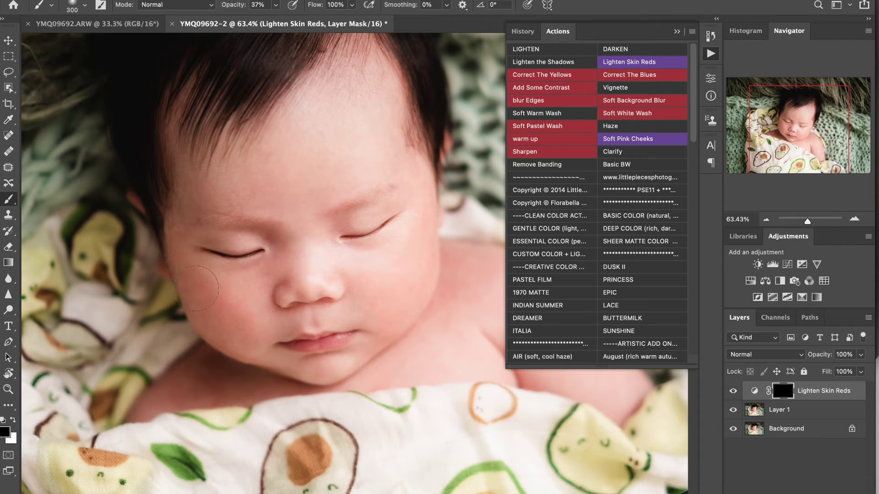
key(x)
mouse_move(214, 194)
mouse_down()
mouse_move(272, 193)
mouse_move(261, 174)
mouse_move(279, 205)
mouse_up()
key([)
key([)
key([)
key([)
key(bracketleft)
key(bracketright)
key(bracketright)
key(bracketright)
key(bracketright)
key(bracketright)
key(bracketright)
key(bracketleft)
key(bracketleft)
key(bracketright)
key(bracketright)
key(bracketright)
mouse_move(463, 282)
mouse_down()
mouse_move(491, 354)
mouse_move(566, 377)
mouse_move(549, 385)
mouse_move(525, 377)
mouse_move(577, 384)
mouse_up()
- Compare the skin with the Lighten Skin Reds layer hidden and shown
click(733, 392)
click(732, 393)
click(732, 393)
click(732, 392)
- Run the Foundation Strong action and compare the photo with its layer group hidden and shown
scroll(659, 166, down, 10)
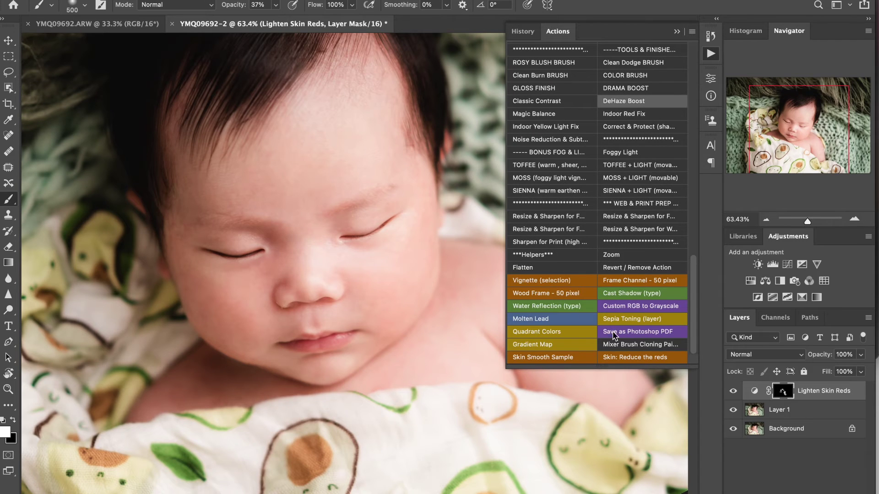
scroll(659, 230, up, 3)
scroll(609, 256, down, 3)
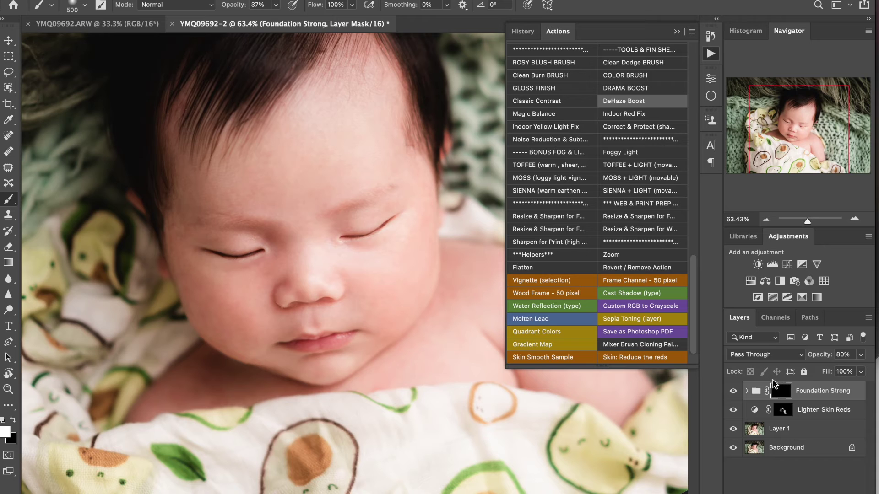
click(733, 392)
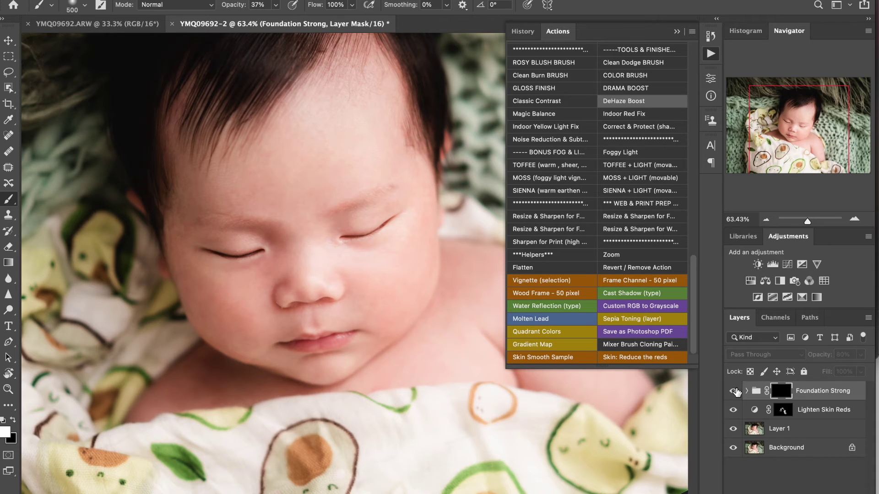
click(734, 392)
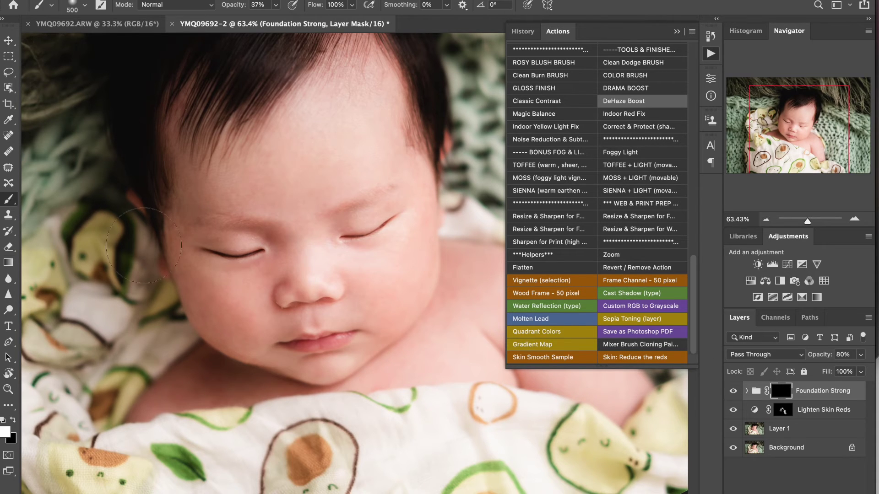
- Paint white on the Foundation Strong mask over the baby's facial skin, varying the brush size and opacity for different areas
key(bracketleft)
key(bracketleft)
key(bracketleft)
drag(234, 8, 222, 8)
key(bracketright)
key(bracketright)
key(bracketright)
drag(234, 8, 238, 9)
key(bracketright)
key(bracketright)
key(bracketleft)
key(bracketleft)
key(bracketright)
key(bracketright)
key(bracketleft)
key(bracketleft)
key(bracketleft)
key(bracketleft)
key(bracketright)
key(bracketright)
key(bracketright)
key(bracketright)
key(bracketright)
key(bracketright)
key(bracketleft)
key(bracketleft)
- Stamp all visible layers into a new top layer and spot-heal the blemishes near the inner eye and on the nose
click(8, 135)
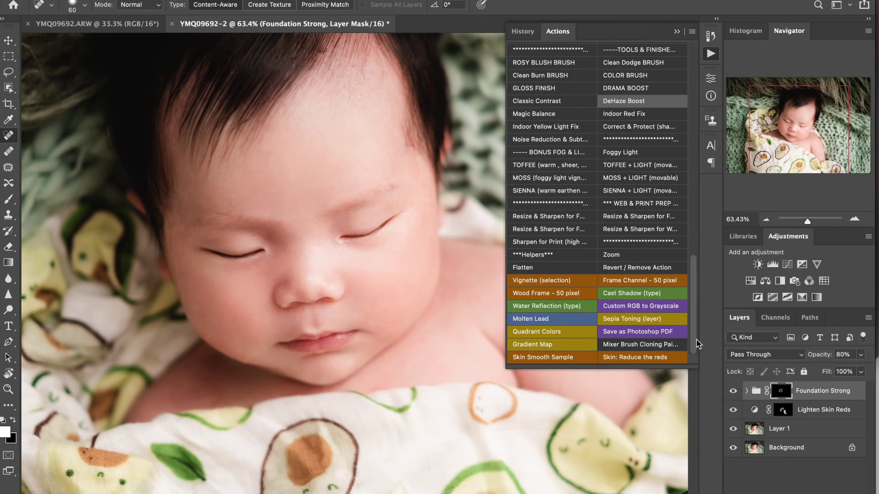
key(super+alt+shift+e)
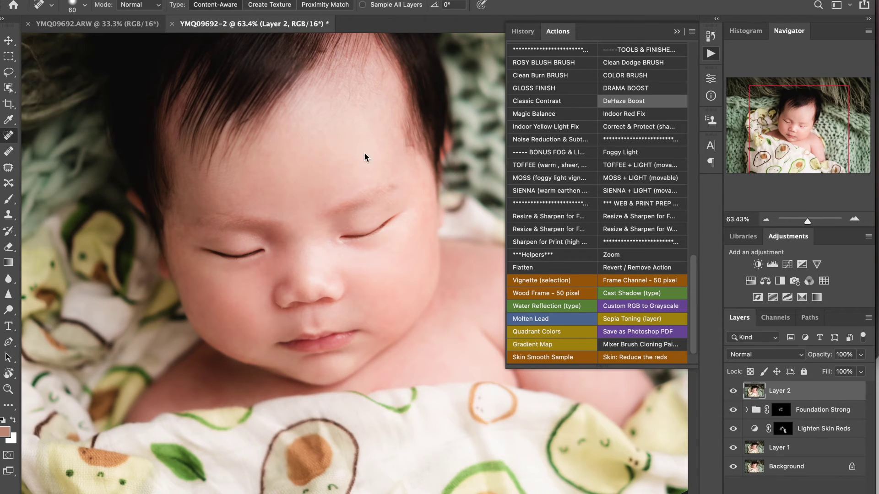
click(251, 236)
click(255, 240)
click(283, 309)
- Run the Soft Pink Cheeks action, dismiss its painting instruction and set the layer's opacity to 3%
scroll(591, 215, up, 15)
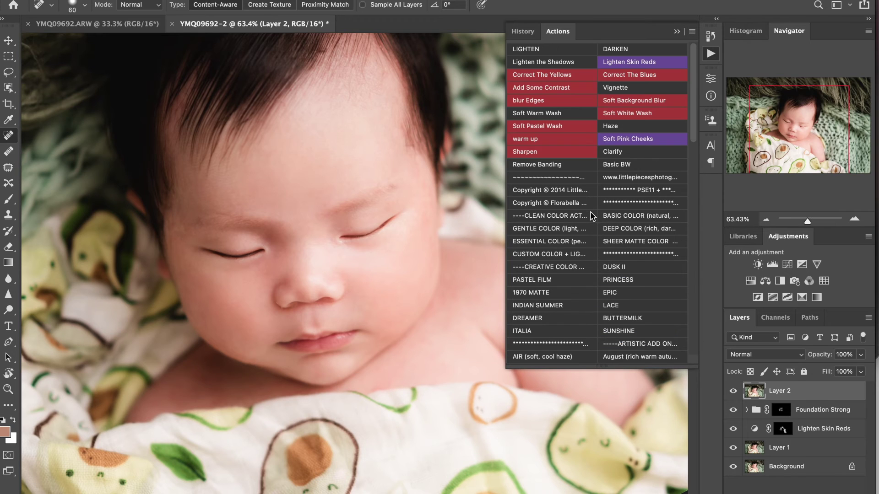
click(639, 144)
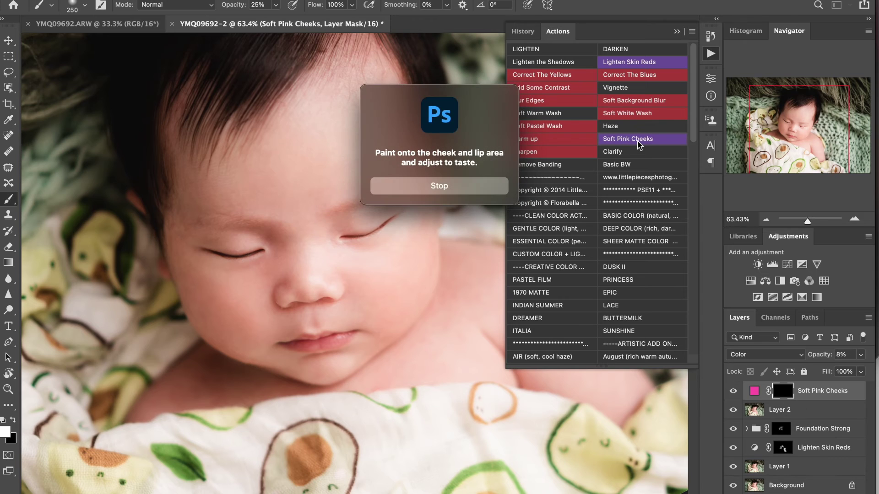
key(Return)
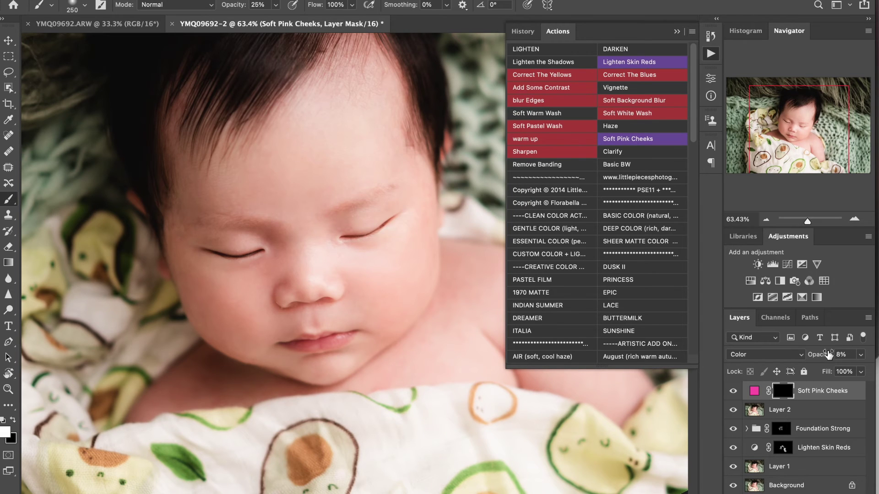
drag(825, 357, 820, 359)
double_click(841, 357)
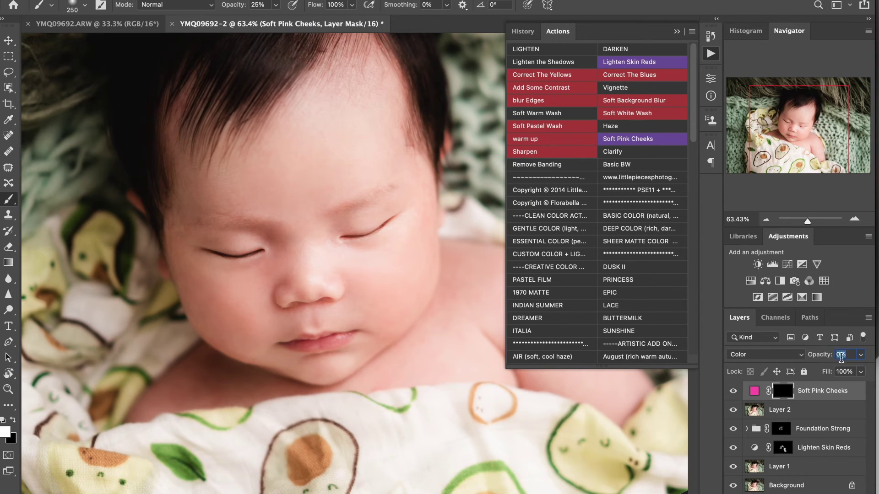
text(3)
key(Return)
key(x)
- Compare the photo with the Soft Pink Cheeks layer hidden and shown
click(734, 391)
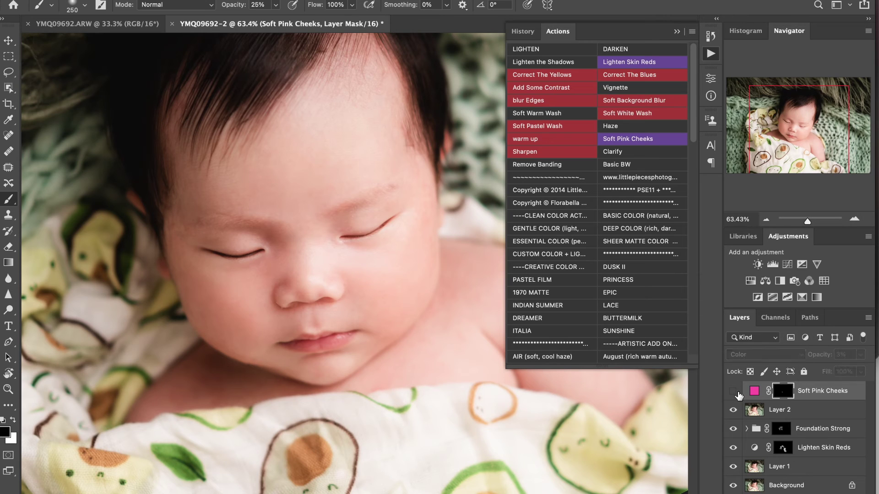
click(734, 392)
click(734, 392)
click(734, 391)
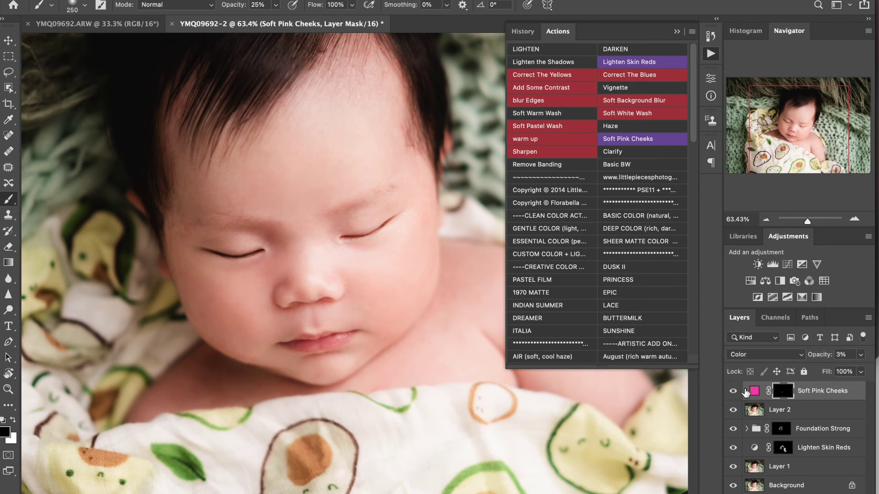
- Hide the Soft Pink Cheeks layer and patch the skin above the baby's eyebrow on Layer 2 with the Patch tool
click(712, 54)
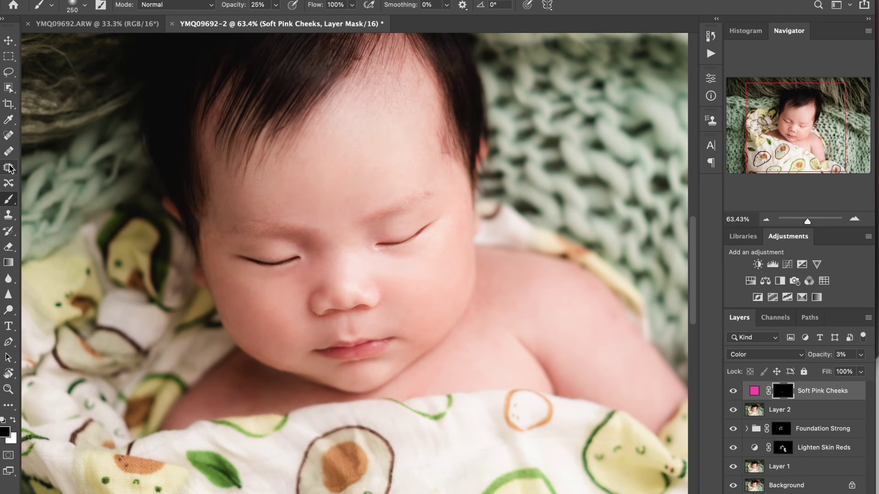
click(9, 168)
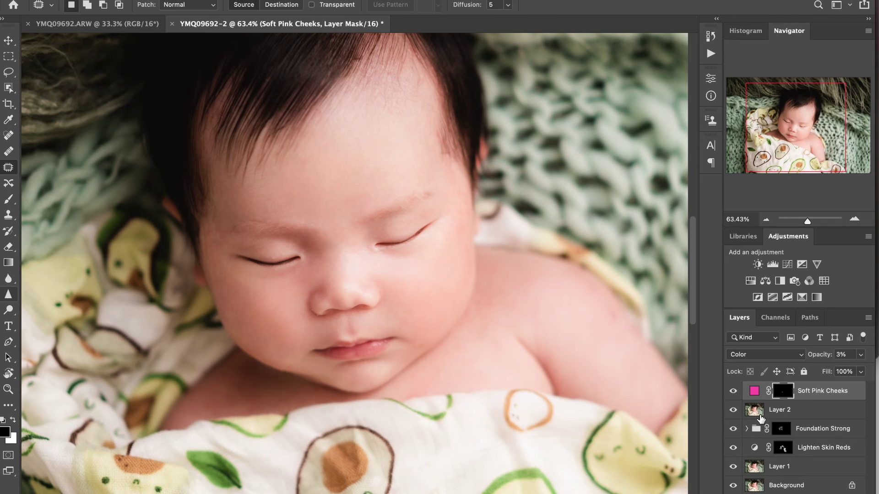
double_click(758, 415)
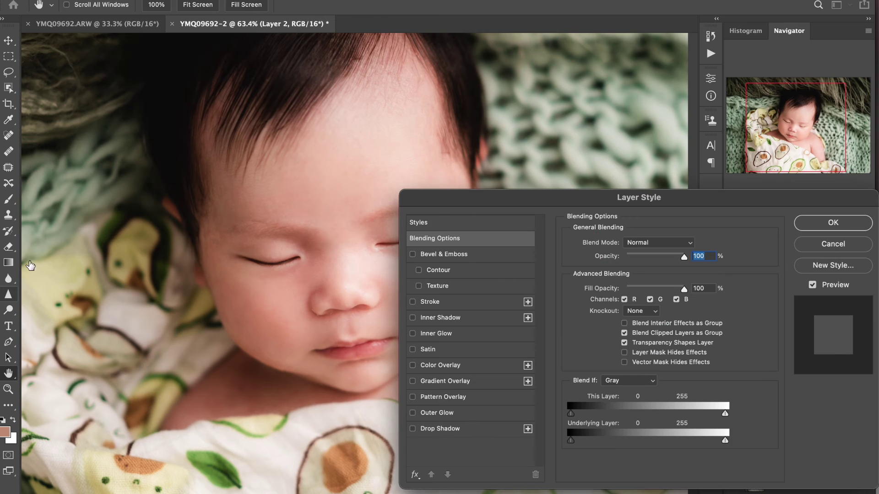
click(840, 247)
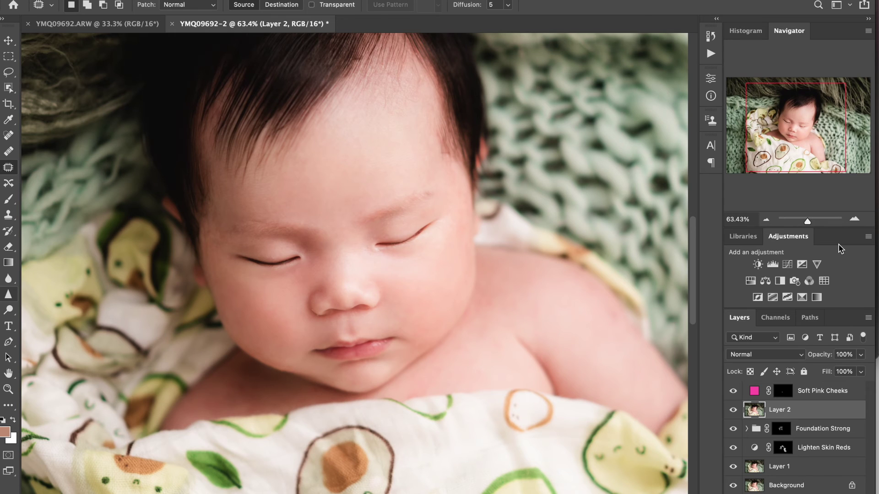
click(733, 393)
mouse_move(261, 212)
mouse_down()
mouse_move(255, 227)
mouse_move(261, 215)
mouse_move(294, 219)
mouse_up()
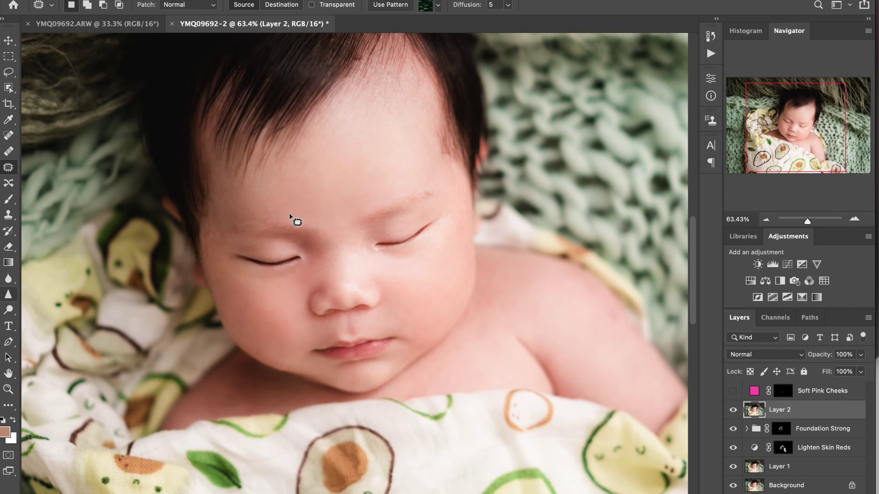
key(ctrl+d)
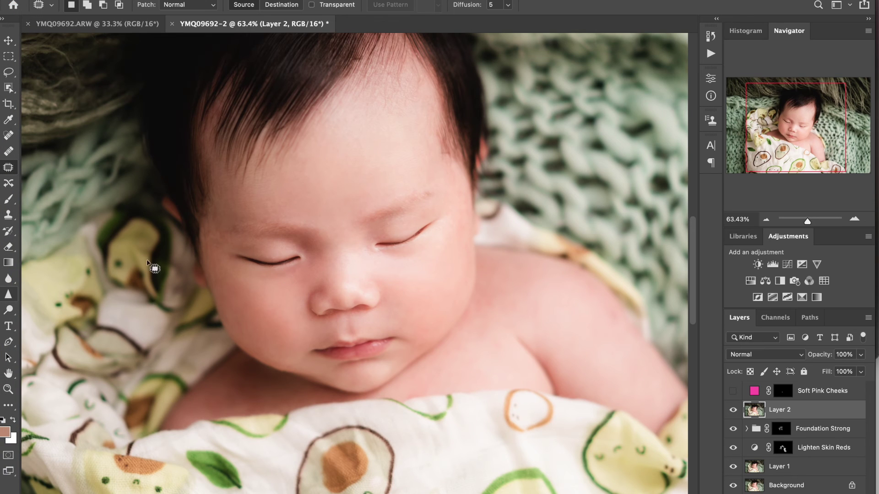
- Sharpen the lash lines of both closed eyes on Layer 2 with an enlarged Sharpen brush at 50% strength
click(9, 293)
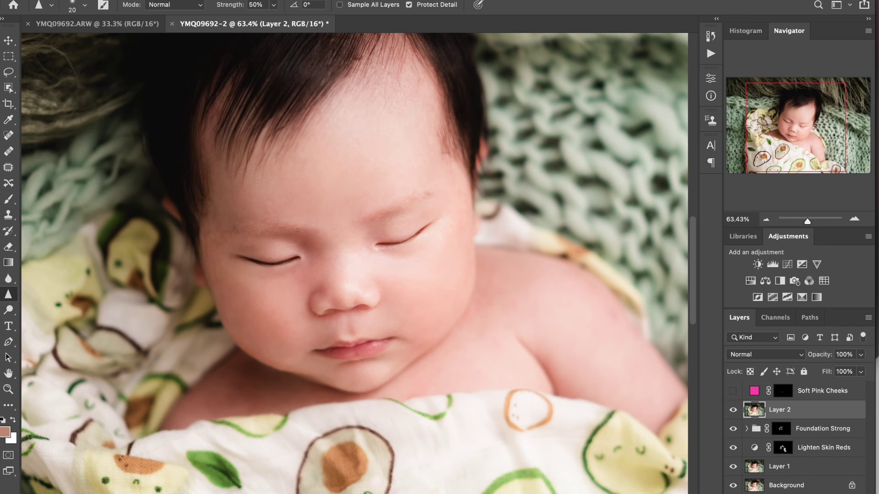
key(bracketright)
key(bracketright)
key(bracketright)
drag(390, 246, 434, 225)
drag(299, 262, 239, 262)
key(bracketright)
key(bracketright)
key(bracketright)
key(bracketright)
key(bracketright)
key(bracketleft)
key(bracketleft)
key(bracketleft)
key(bracketleft)
key(bracketleft)
- Straighten the whole photo and crop it slightly tighter at a 2:3 ratio
key(super+0)
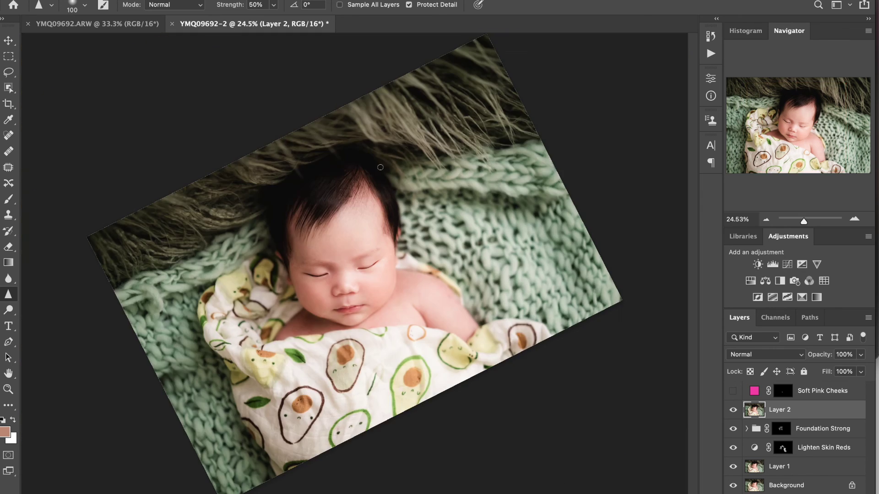
key(r)
drag(569, 167, 613, 271)
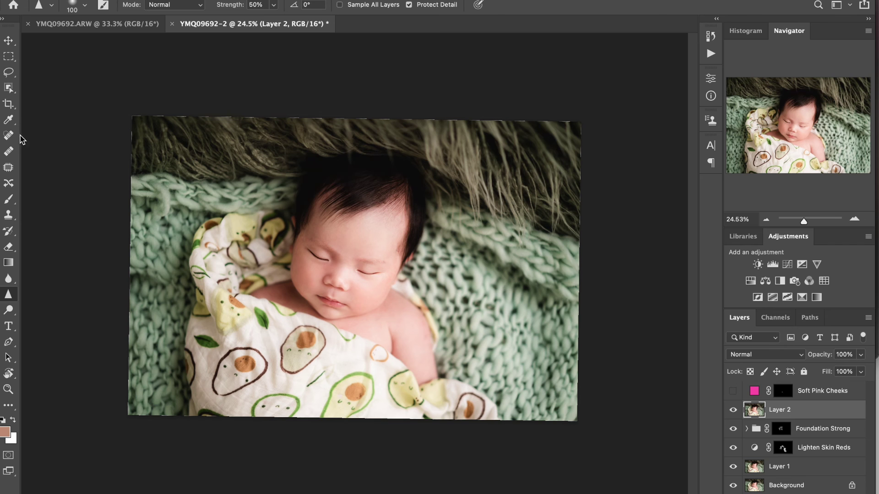
click(9, 103)
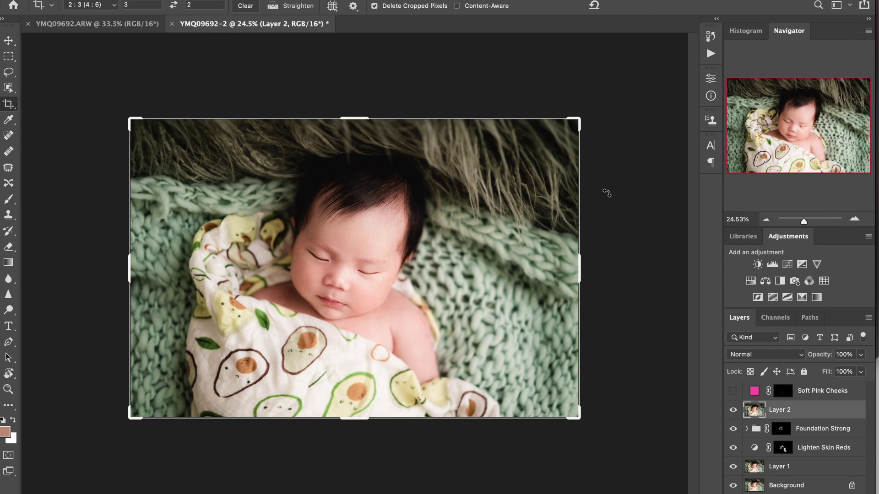
drag(607, 192, 610, 178)
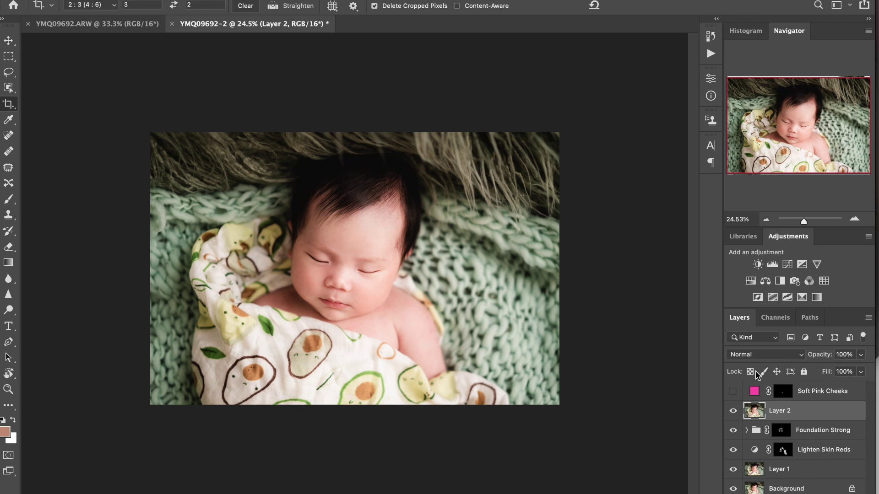
- Show the Soft Pink Cheeks layer and prepare its mask for painting with a white brush of size 125
click(751, 392)
click(734, 393)
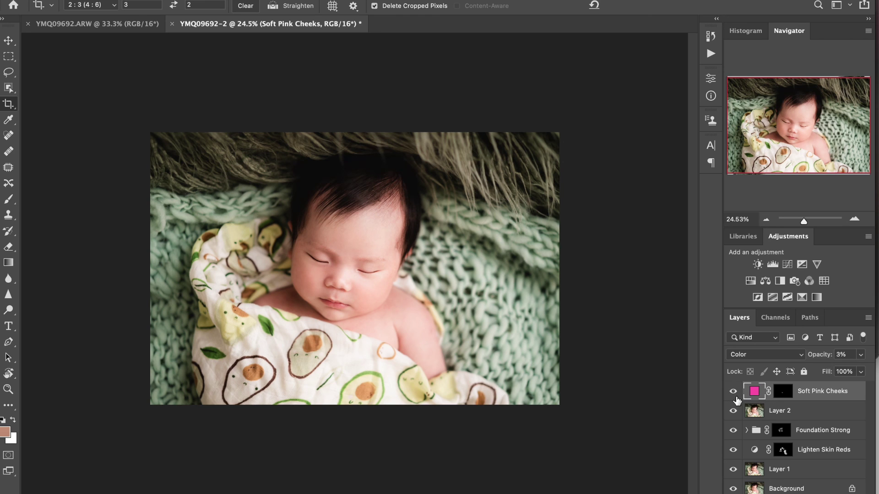
click(8, 200)
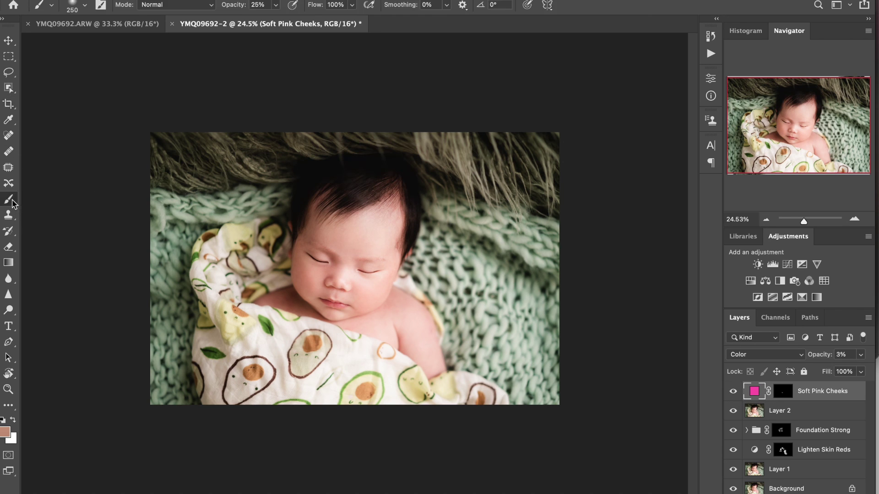
click(783, 391)
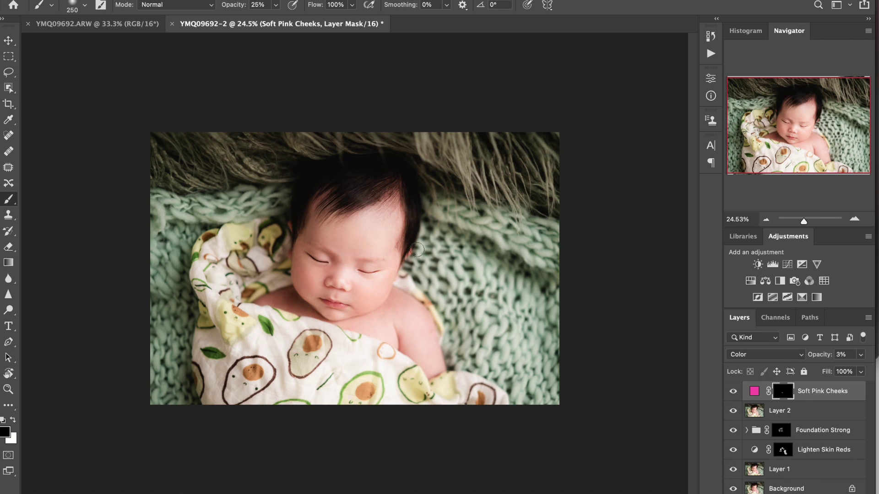
key(x)
key(bracketleft)
key(bracketleft)
key(bracketleft)
key(bracketleft)
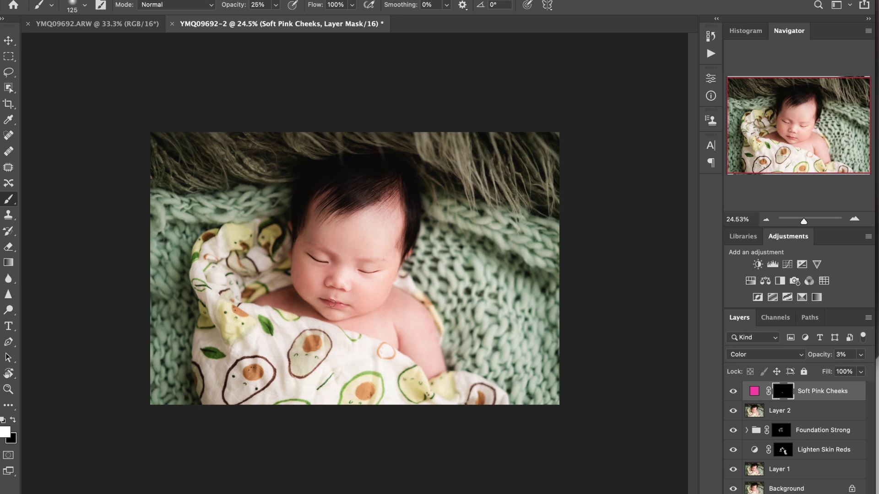